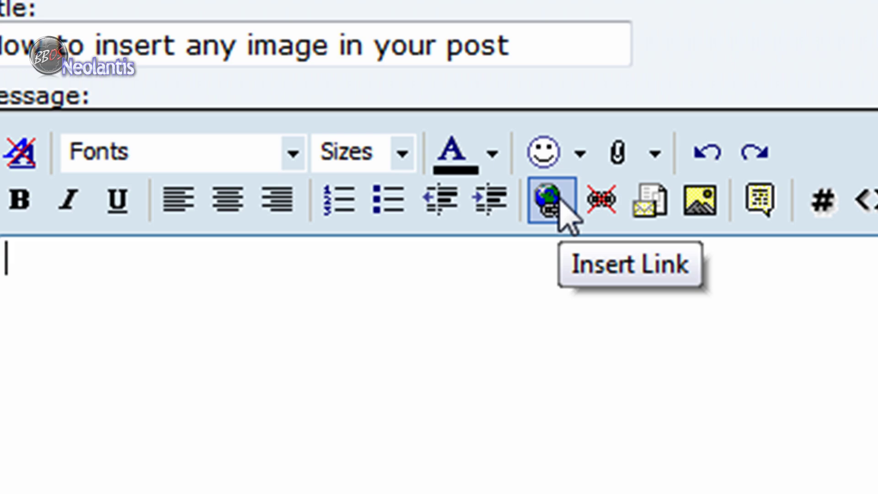
Copy the createlink.gif link icon's image address from Firefox's Page Info details
right_click(559, 210)
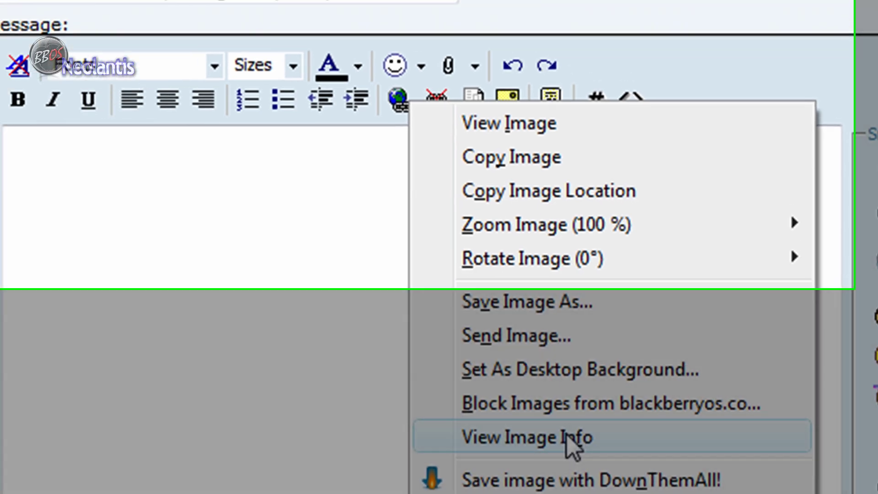
click(549, 401)
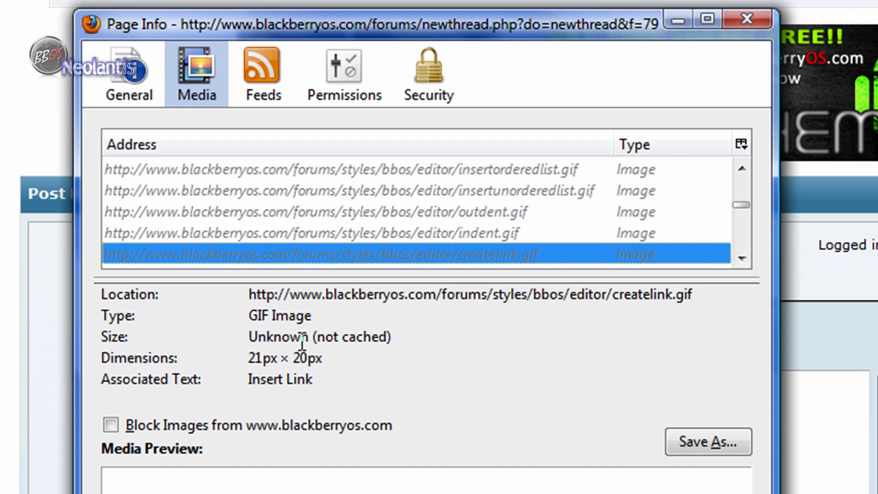
triple_click(352, 295)
key(ctrl+c)
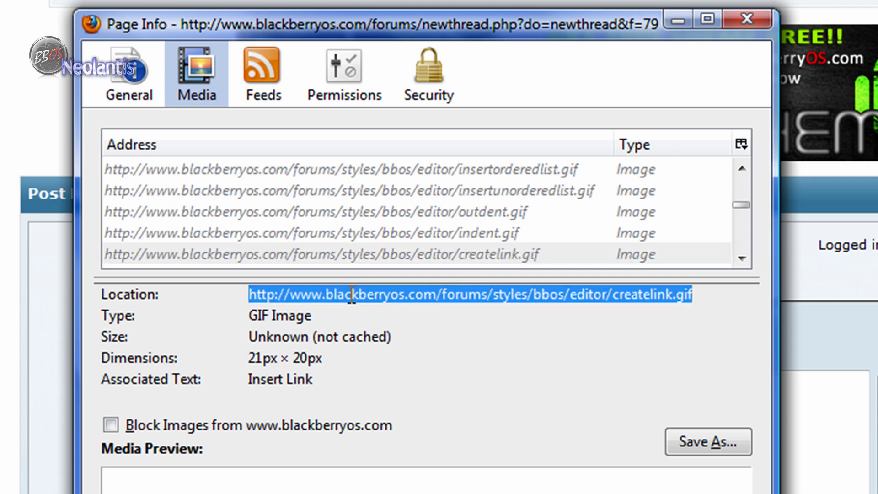
right_click(394, 294)
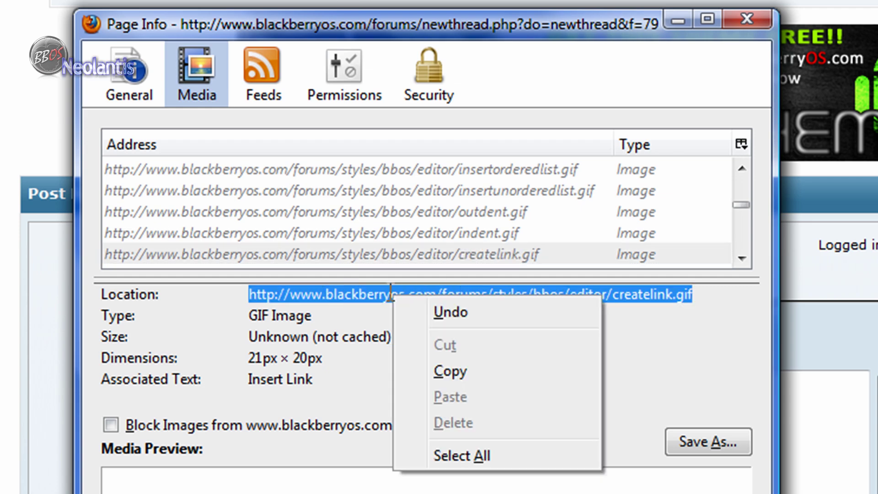
click(452, 370)
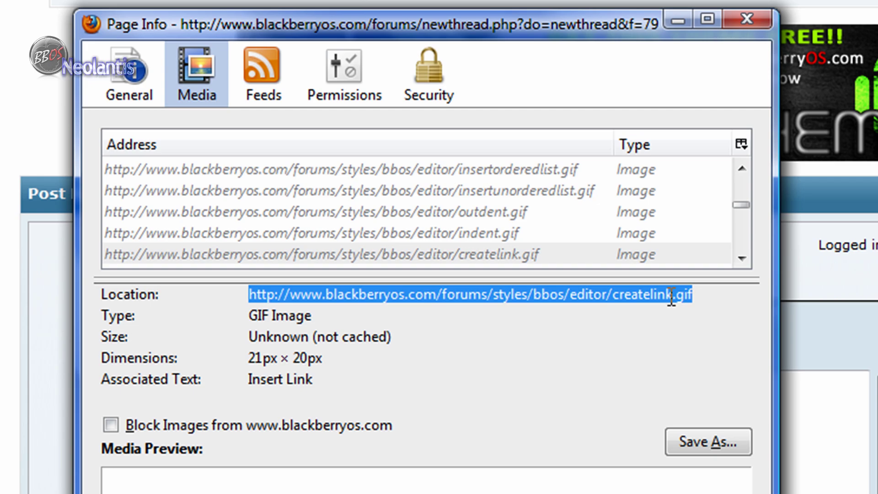
Insert the copied createlink.gif address into the thread message as an [IMG] image
click(751, 22)
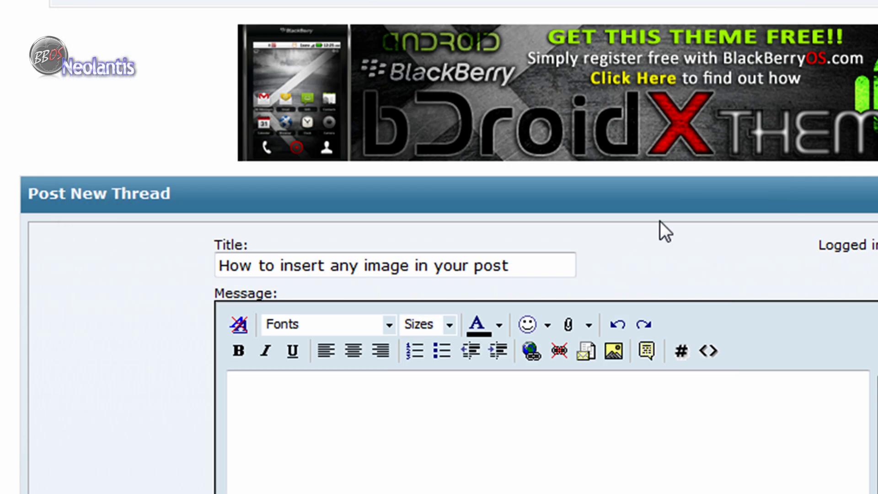
click(627, 447)
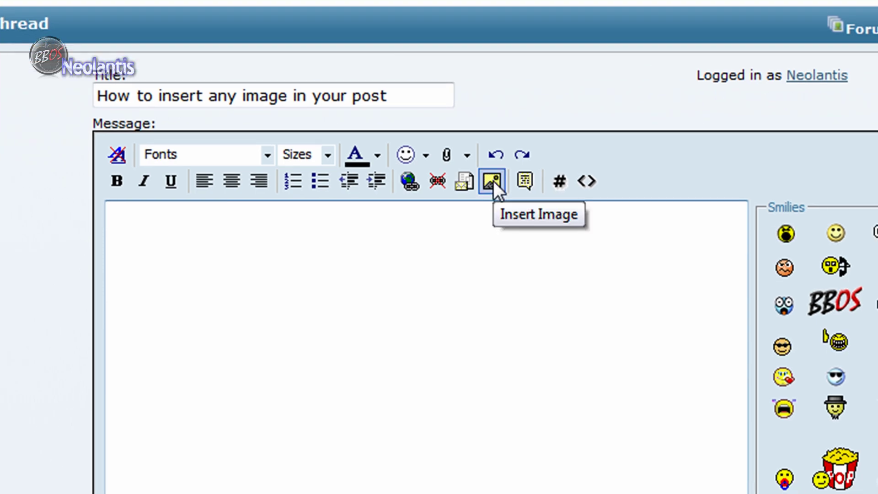
click(493, 181)
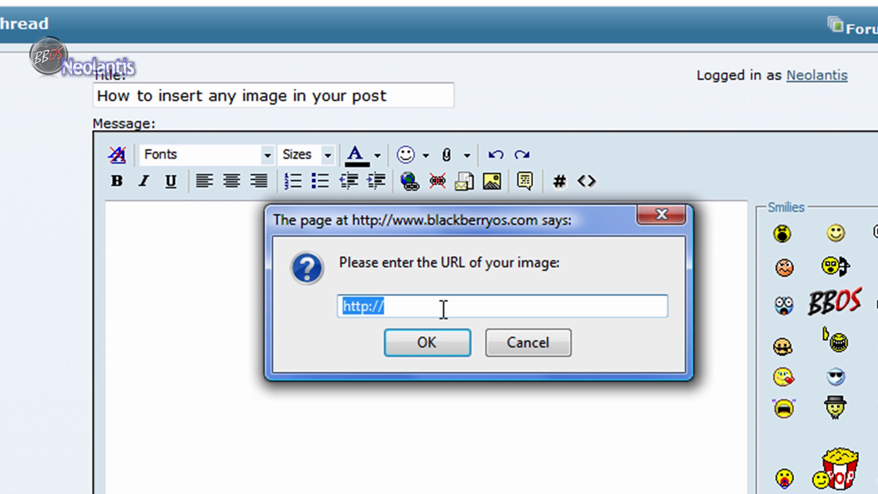
key(ctrl+v)
drag(398, 308, 320, 308)
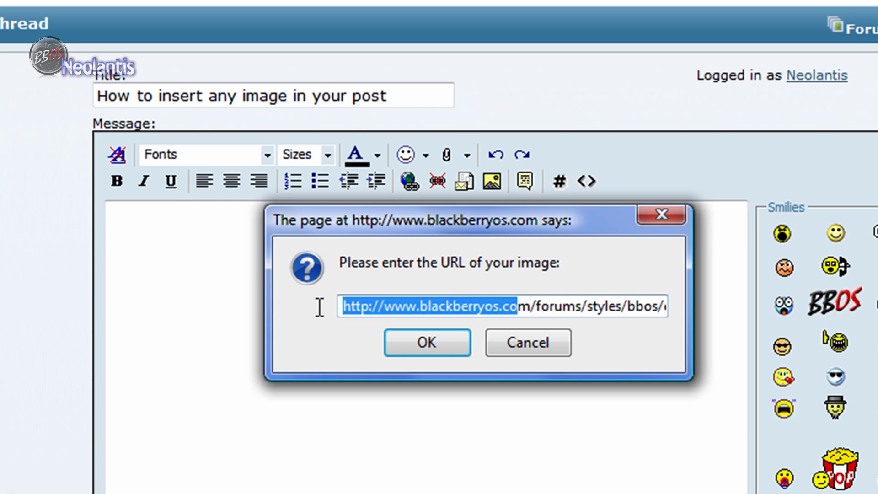
click(371, 306)
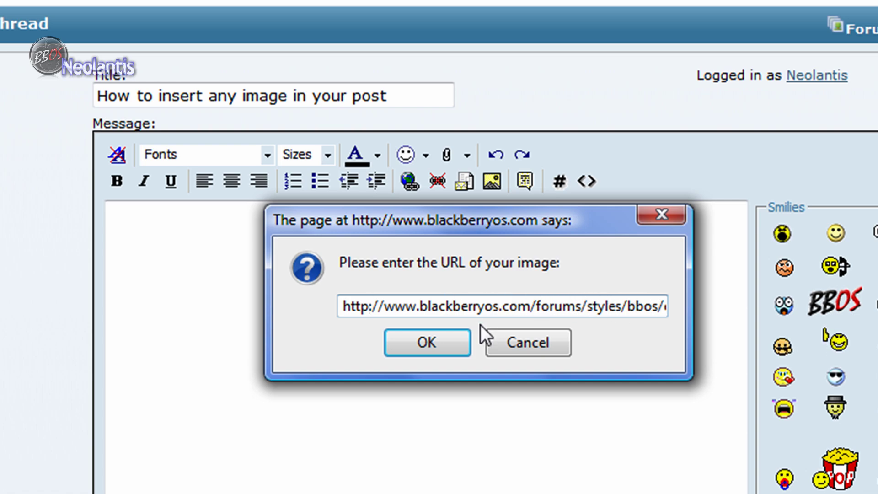
click(435, 338)
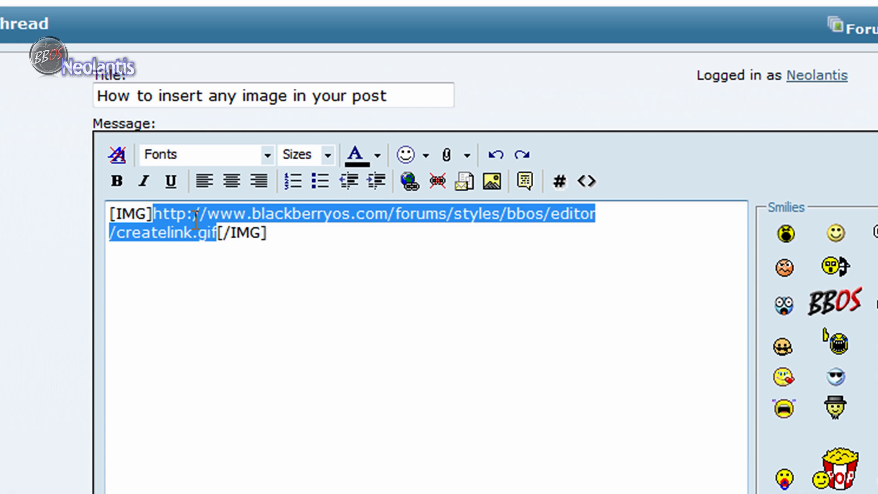
click(287, 268)
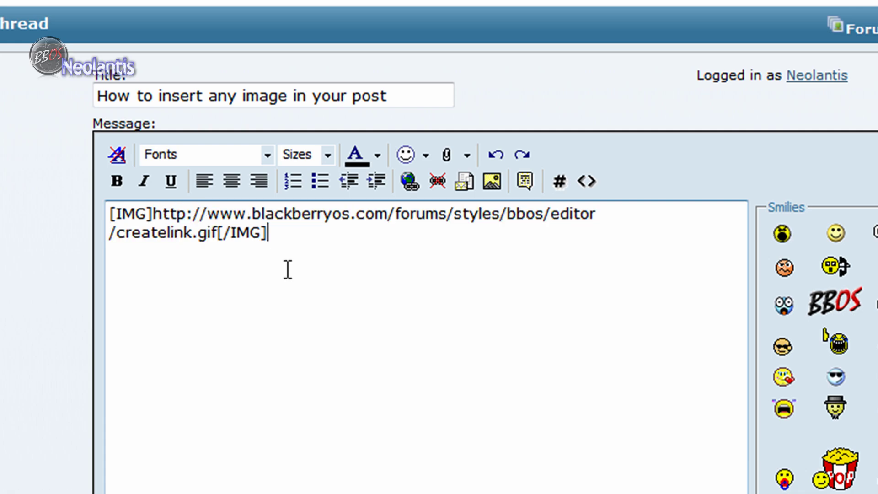
Type 'click on the' before the link icon's [IMG] code in the message
scroll(8, 435, down, 5)
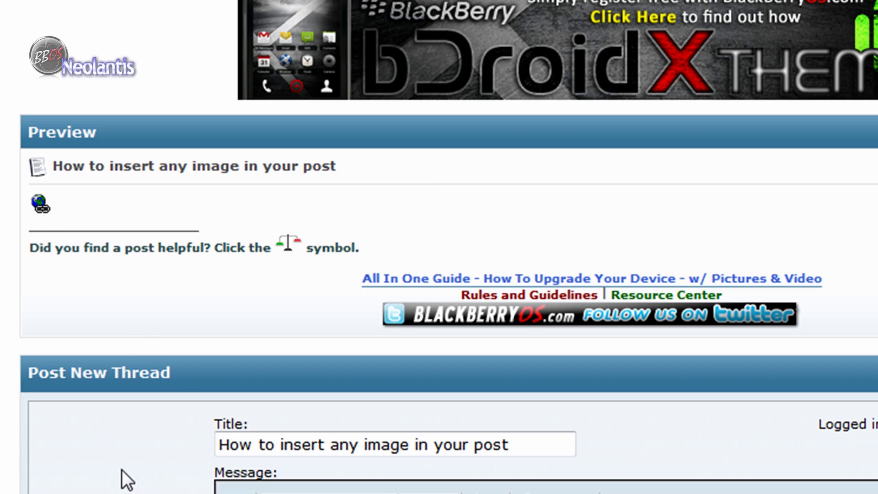
scroll(122, 470, down, 5)
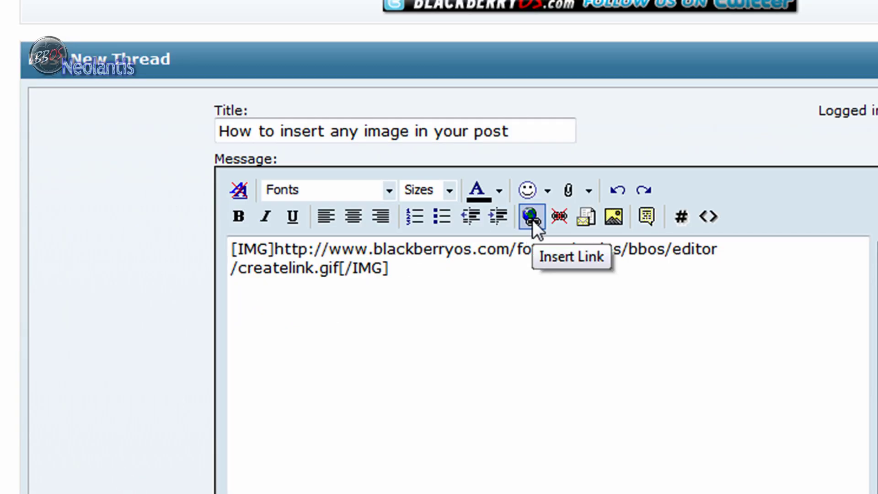
click(231, 249)
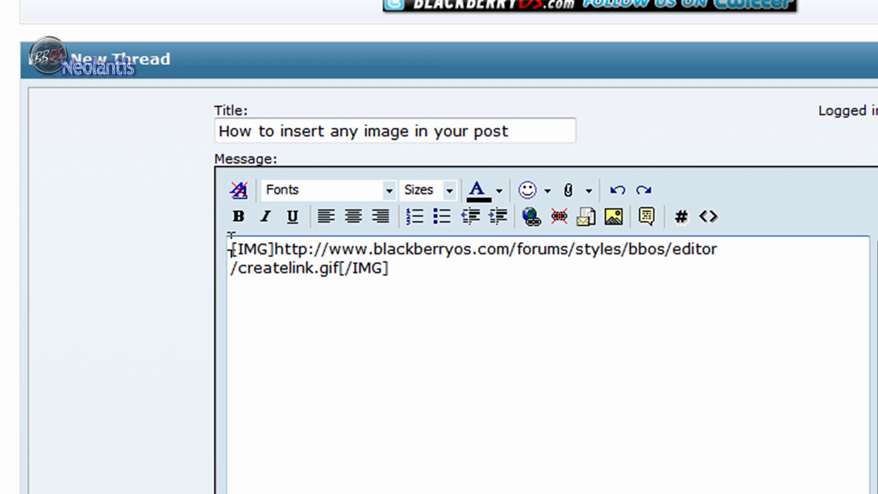
text(click o)
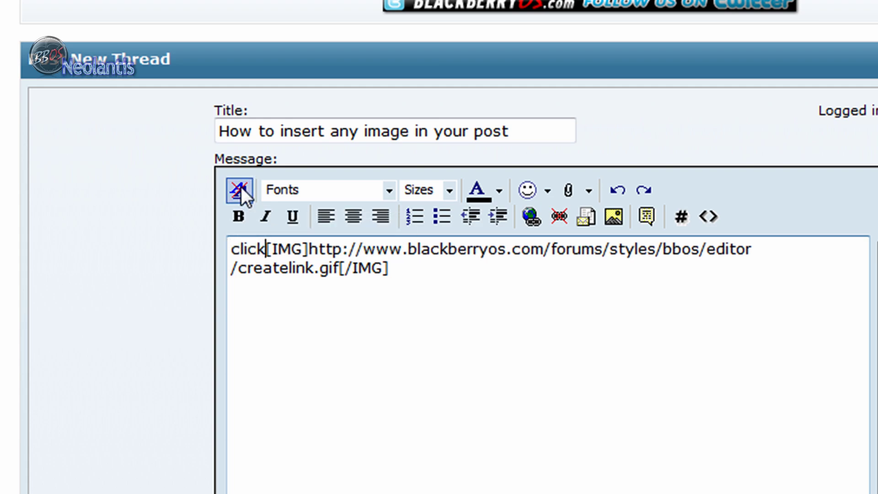
text(n the)
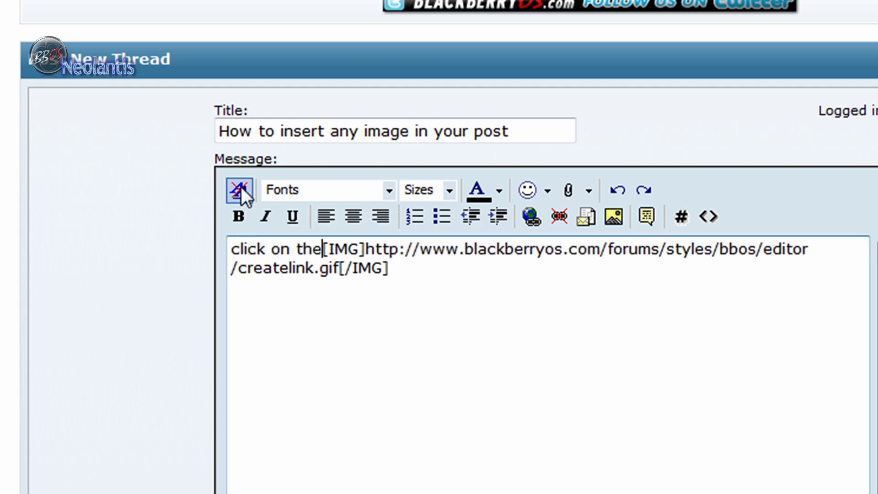
scroll(185, 235, down, 5)
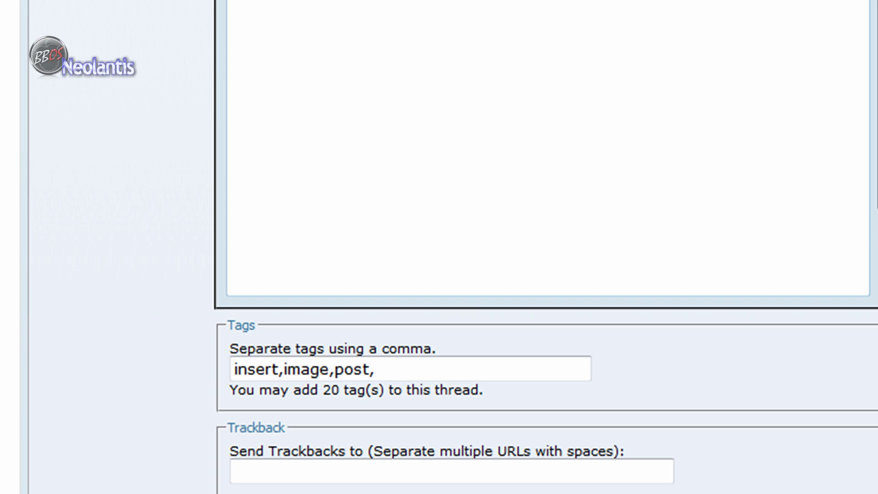
scroll(546, 247, down, 3)
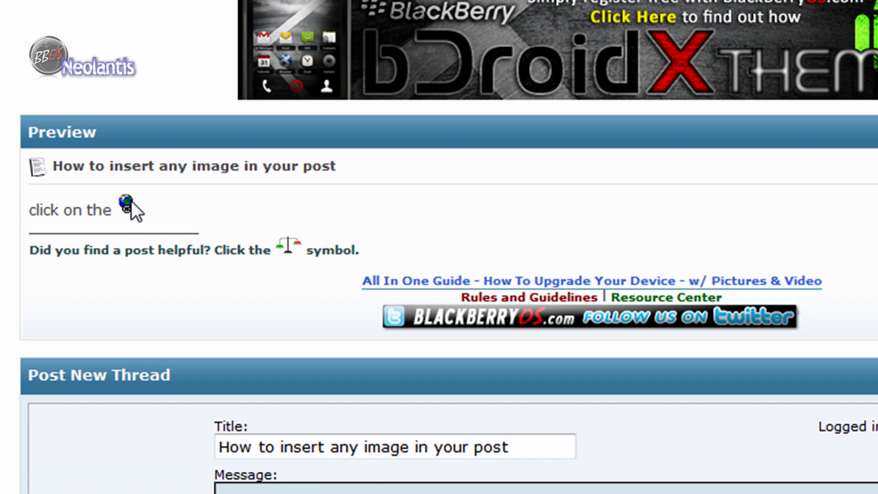
scroll(161, 467, down, 5)
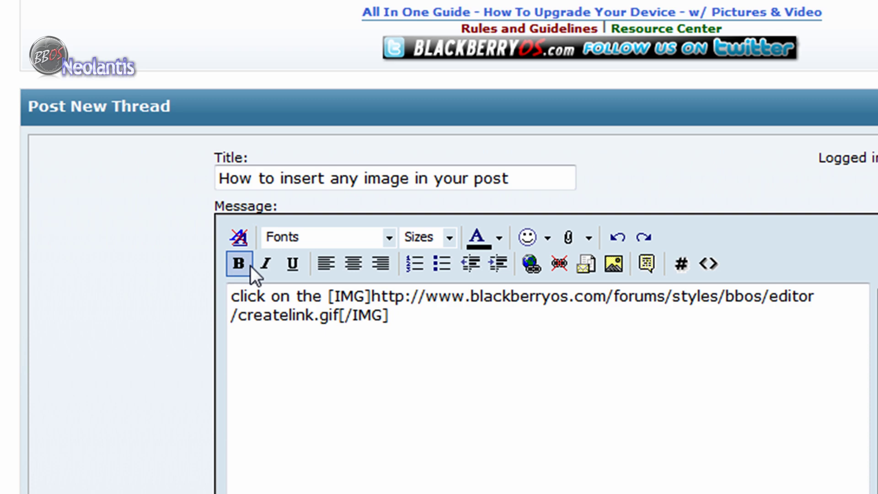
scroll(233, 241, down, 4)
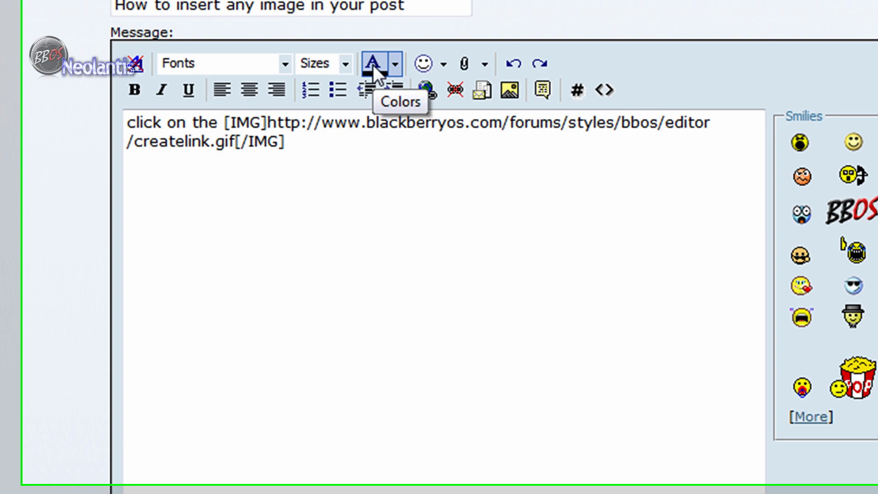
Grab the colour 'A' icon's color.gif image address from its Page Info details
right_click(350, 76)
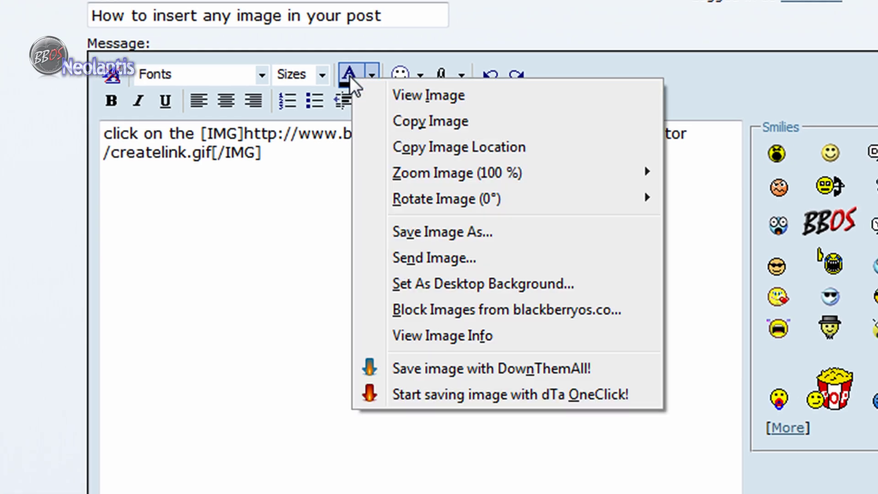
click(432, 336)
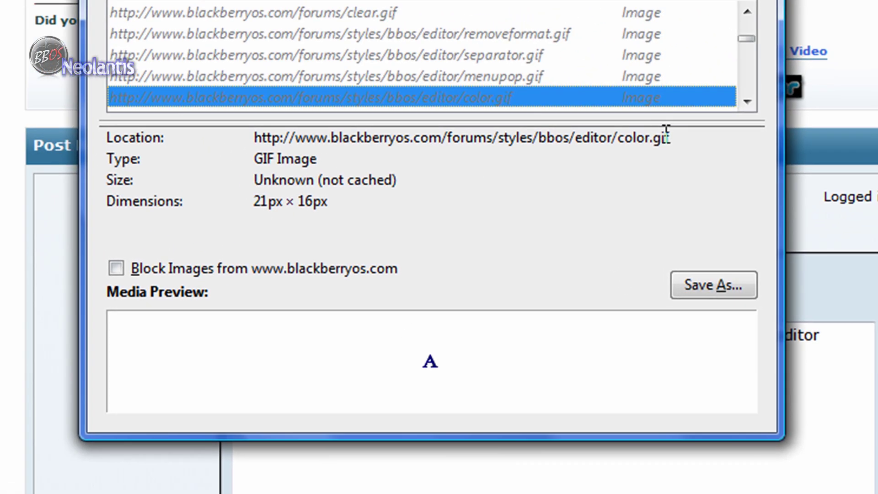
triple_click(577, 137)
key(ctrl+c)
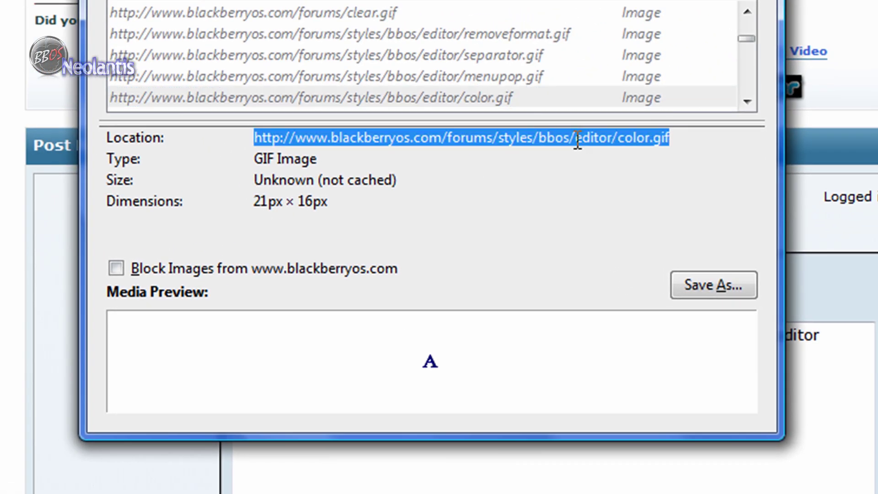
key(Escape)
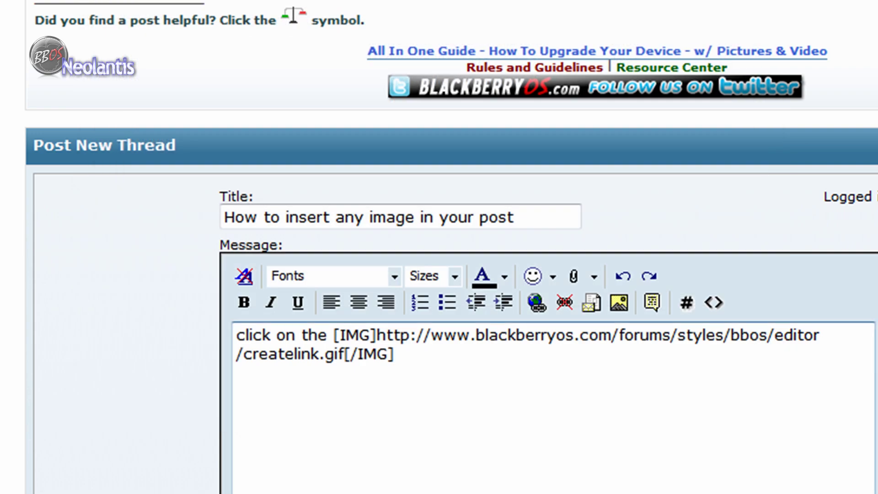
Insert the color.gif address on a new line as a second [IMG] image
key(Return)
key(Return)
click(621, 301)
key(ctrl+v)
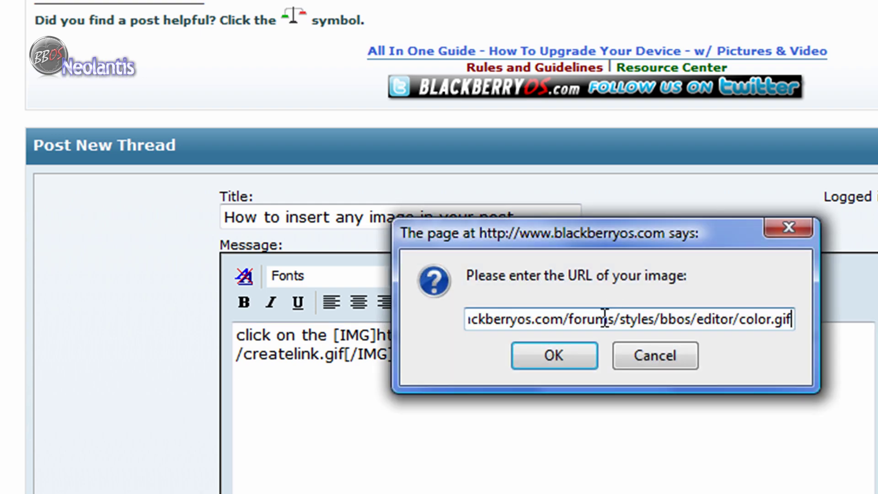
click(552, 356)
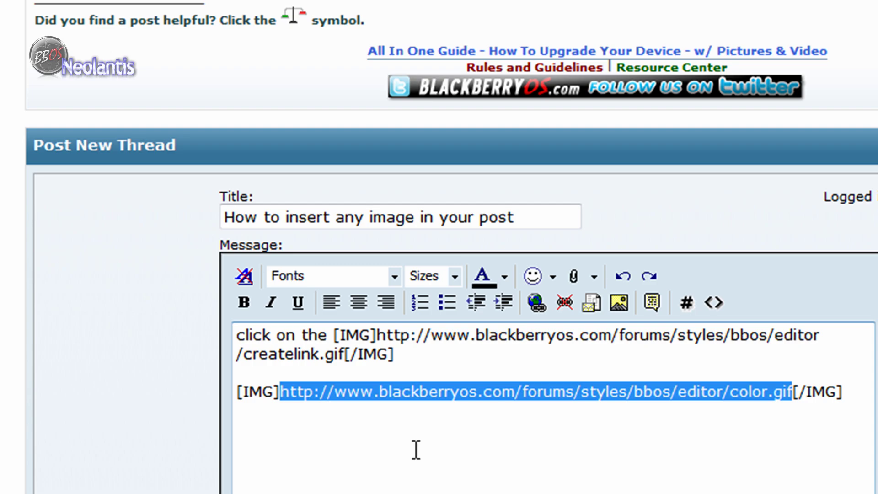
Scroll down to the post preview to check both icons render inline
scroll(451, 247, down, 5)
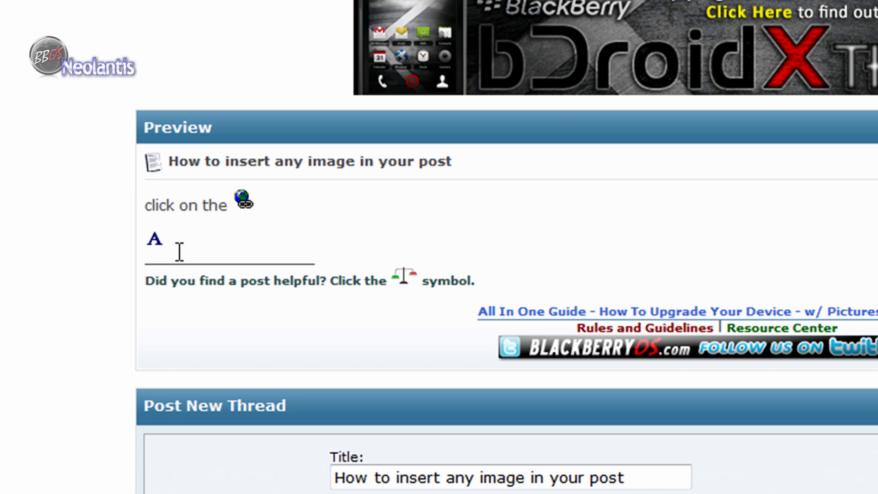
scroll(180, 252, down, 5)
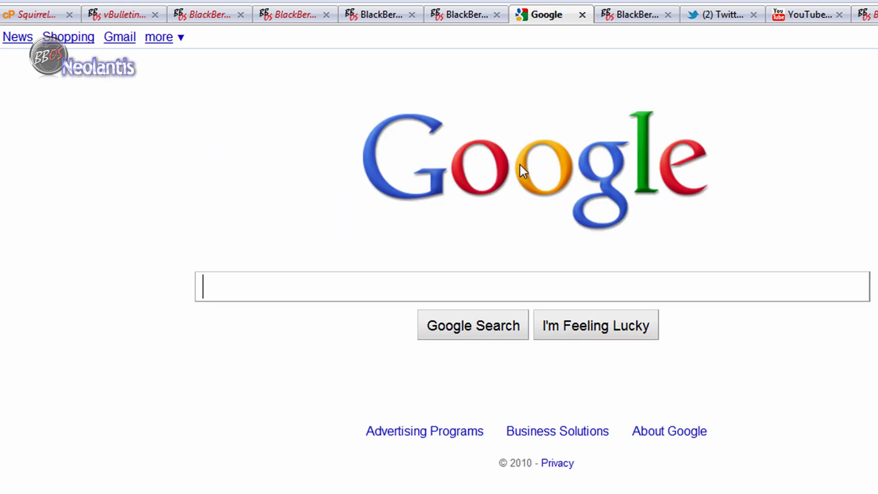
Copy the Google logo's ps_logo2.png image address from its Page Info details
right_click(526, 165)
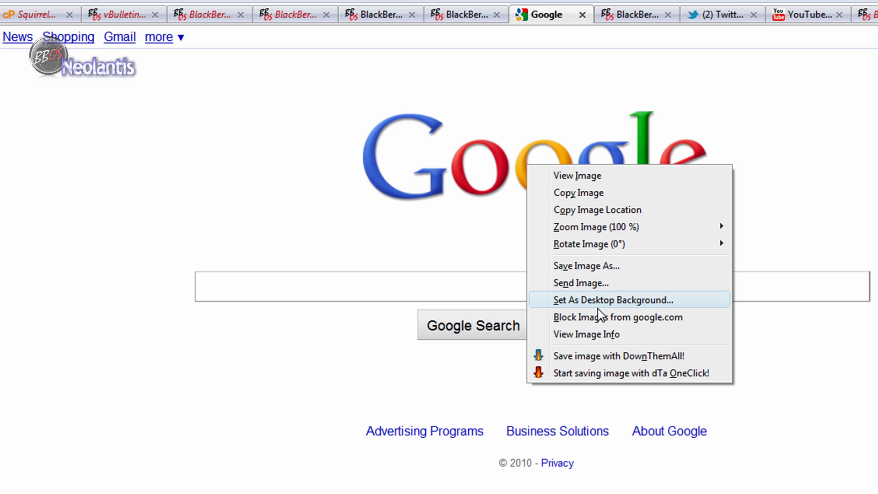
click(587, 335)
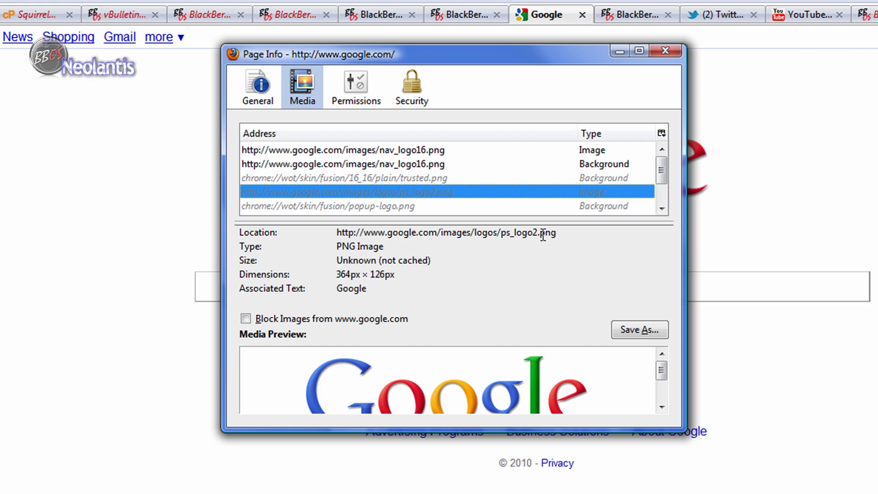
double_click(483, 234)
click(483, 233)
triple_click(484, 233)
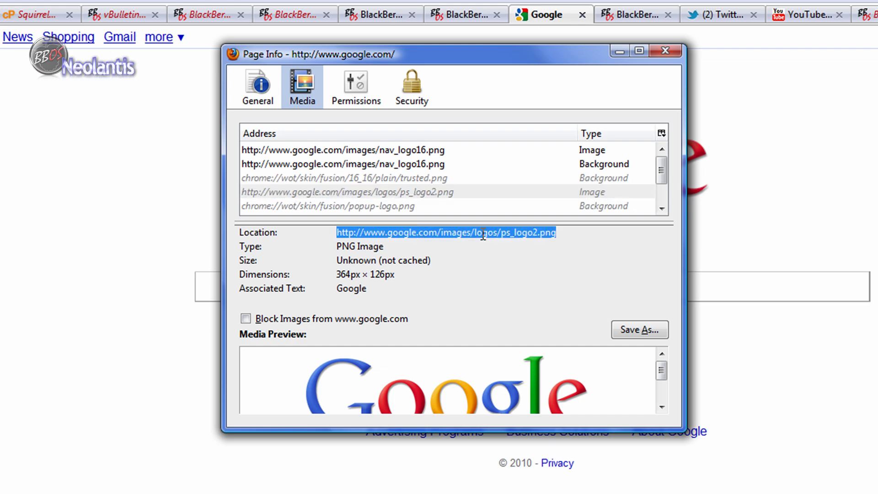
click(672, 48)
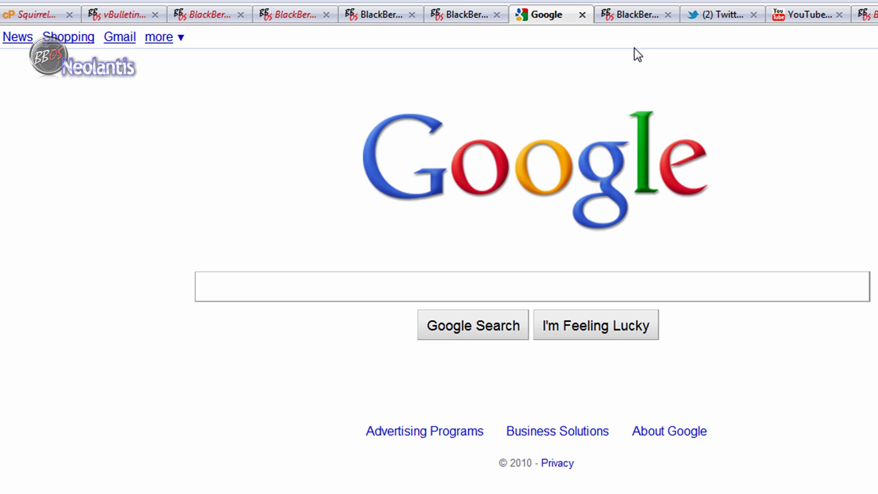
Insert the Google logo address on a new line as a third [IMG] image
click(627, 20)
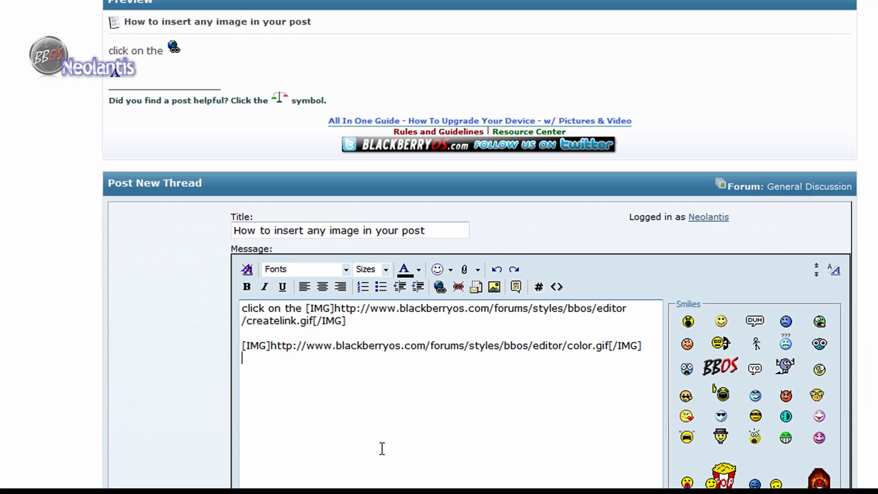
key(Return)
key(Return)
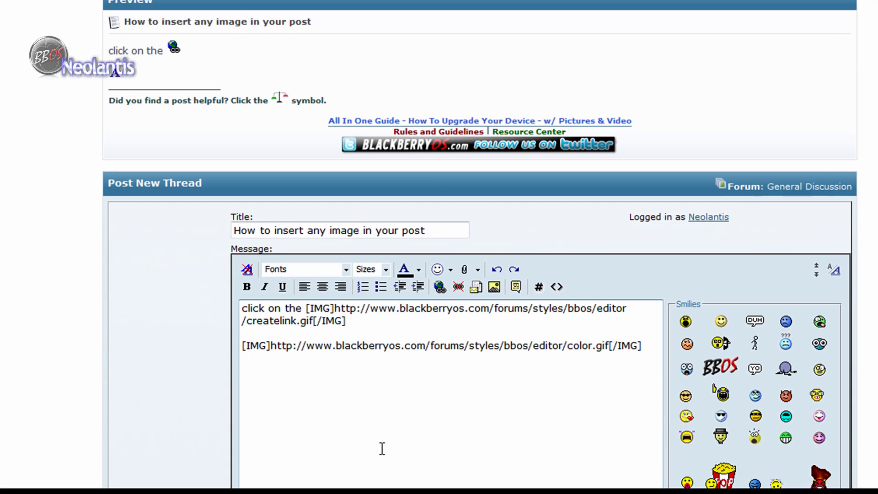
click(495, 290)
key(ctrl+v)
click(464, 155)
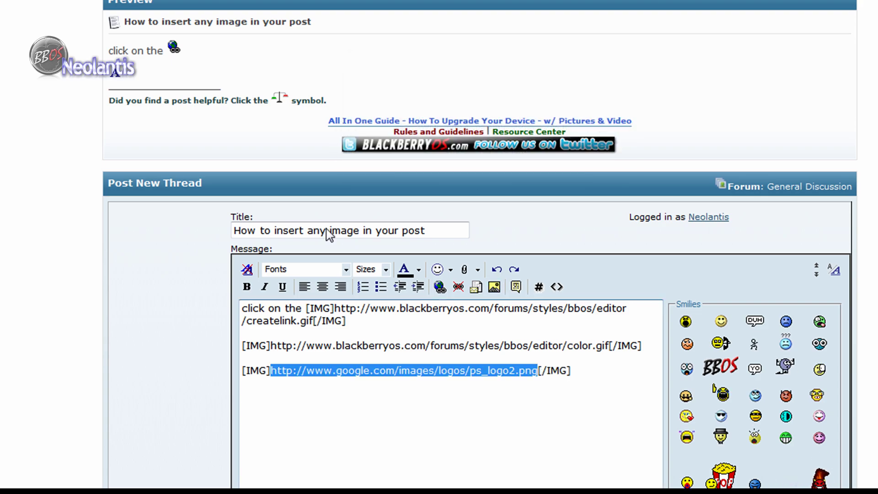
Preview the post showing the link icon, colour 'A' icon and Google logo
scroll(132, 414, down, 7)
click(534, 455)
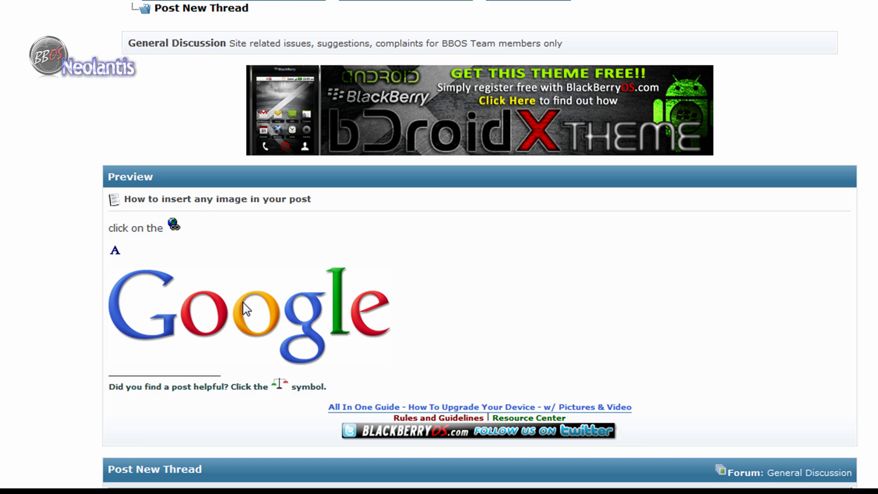
scroll(246, 309, down, 7)
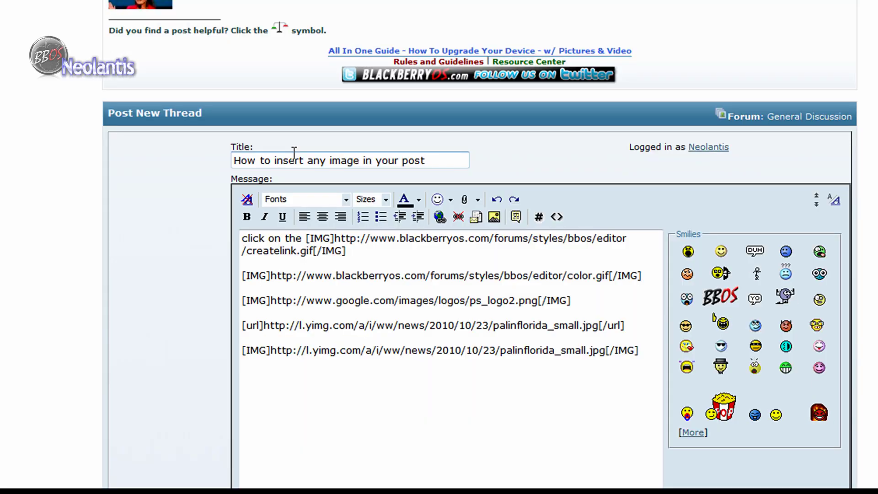